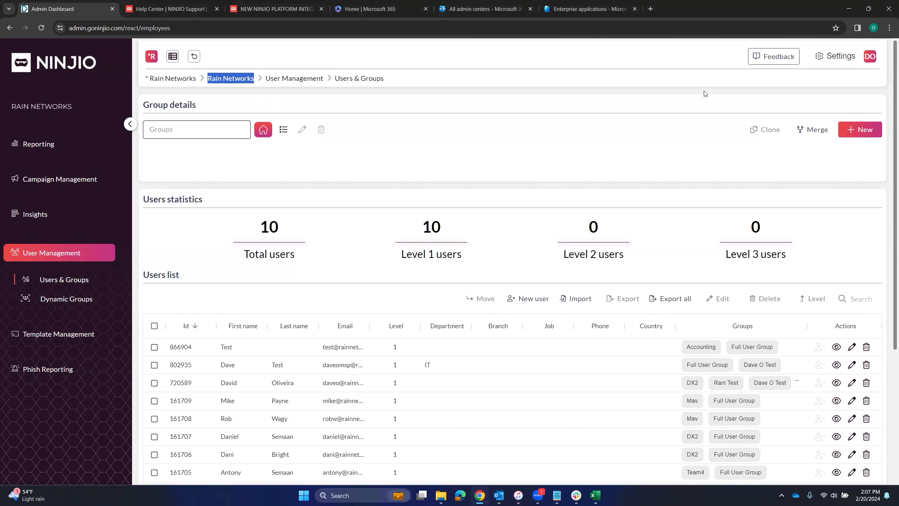
Start a new SCIM integration from the Sync section of the account settings.
click(836, 60)
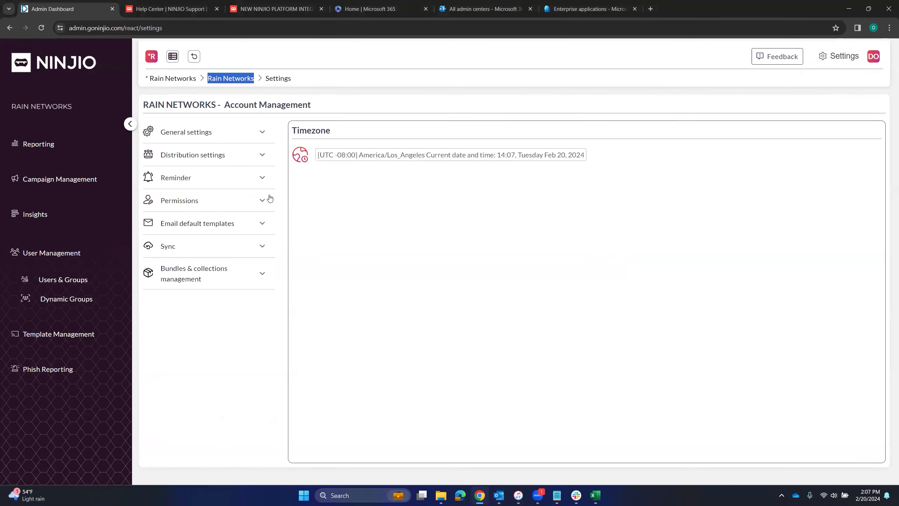
click(214, 251)
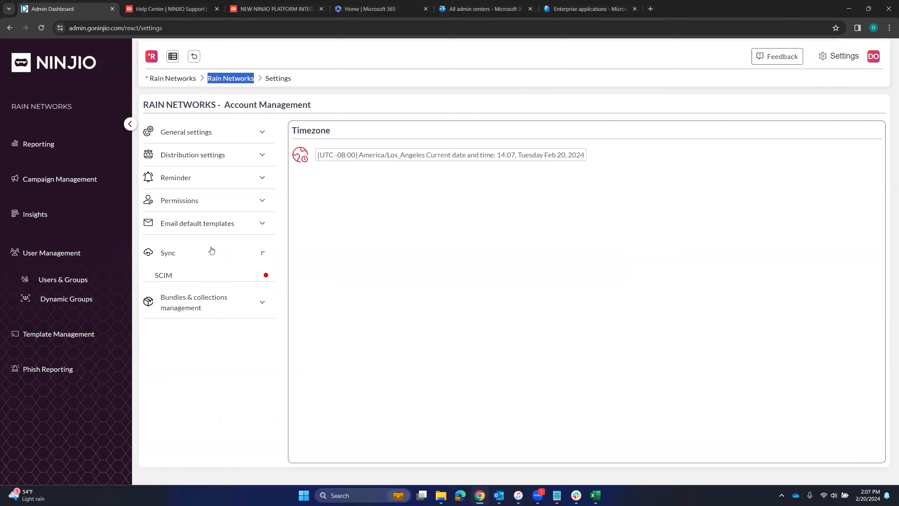
click(175, 281)
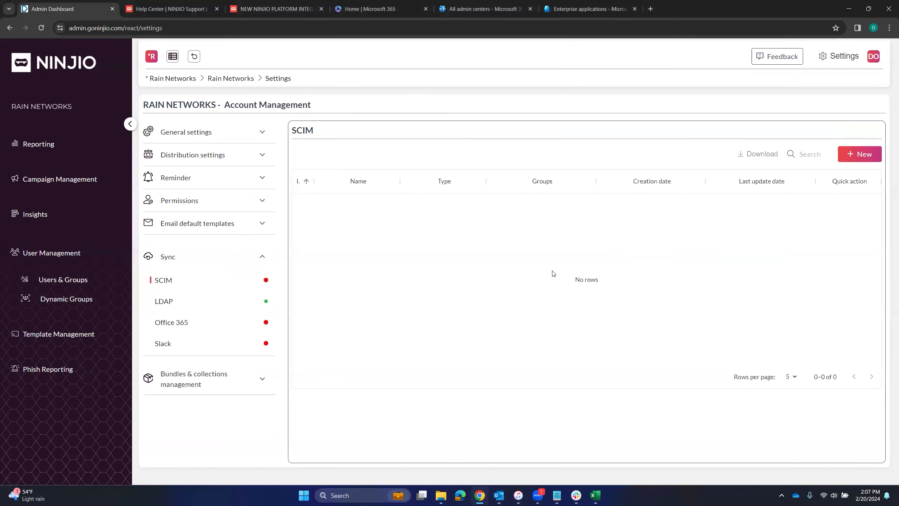
click(870, 155)
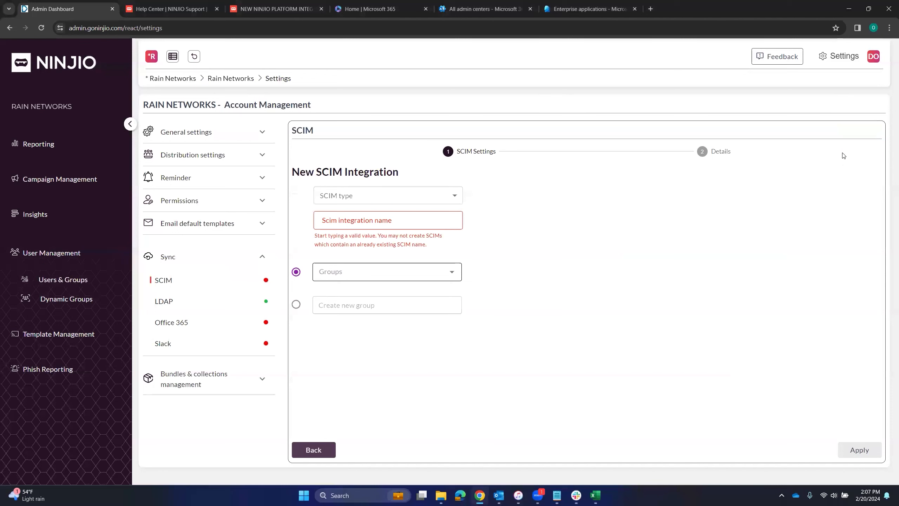
Set the SCIM type to SCIM Azure and enter a 365 demo name for the integration.
click(429, 199)
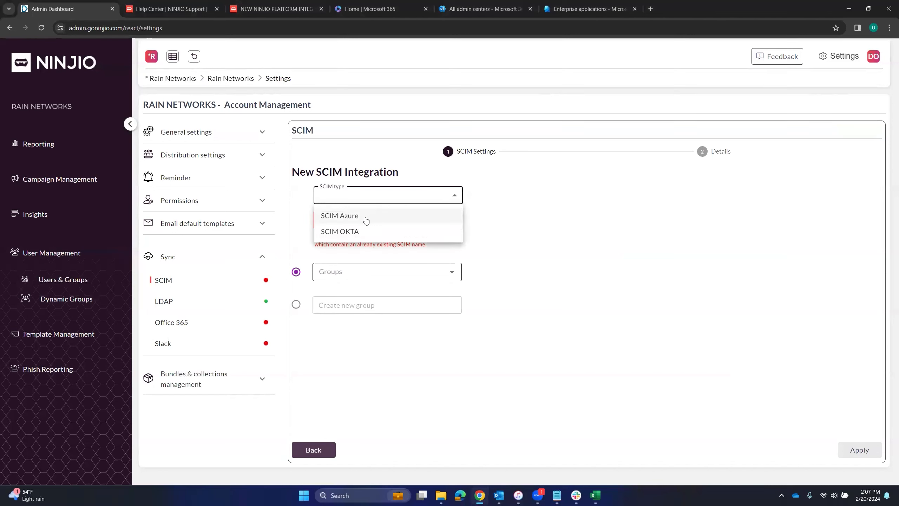
click(365, 217)
click(393, 220)
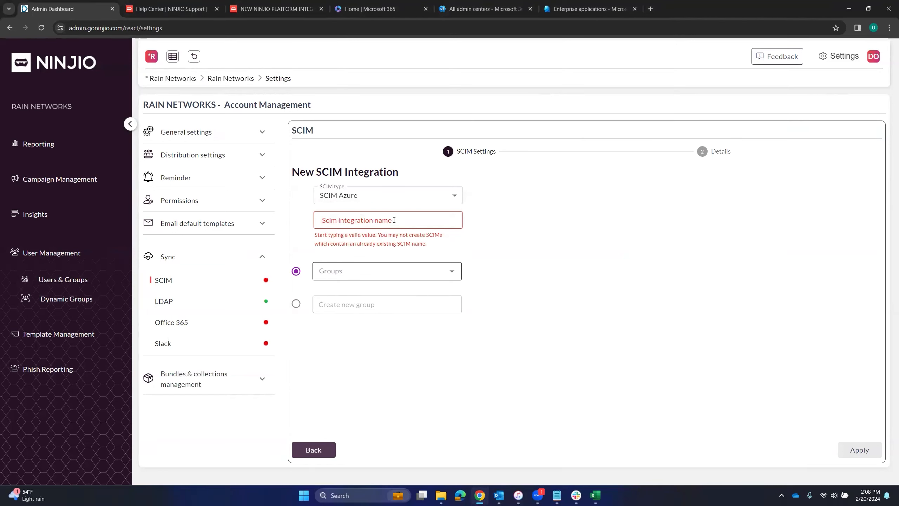
text(365 De)
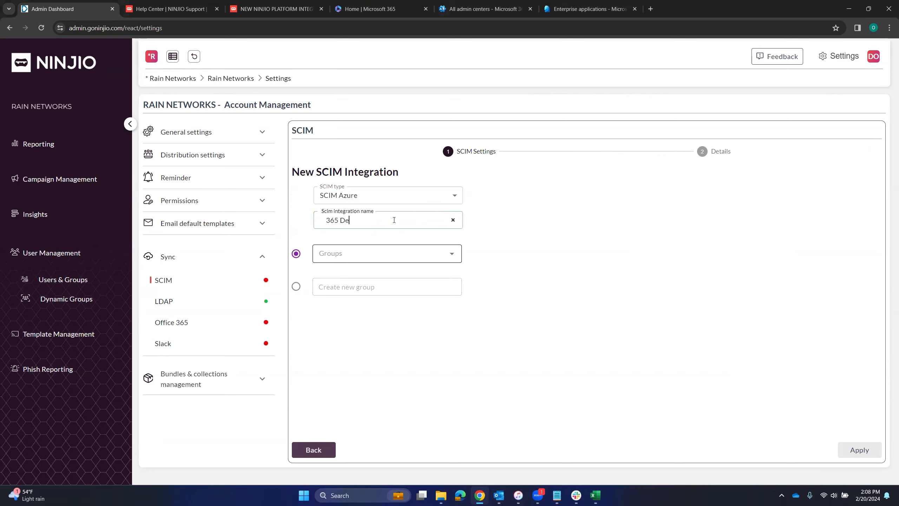
text(mo For Dave Integration)
Choose to create a new group for the integration and enter a test group name prefixed with SCIM_.
click(296, 288)
click(354, 288)
text(SCIM)
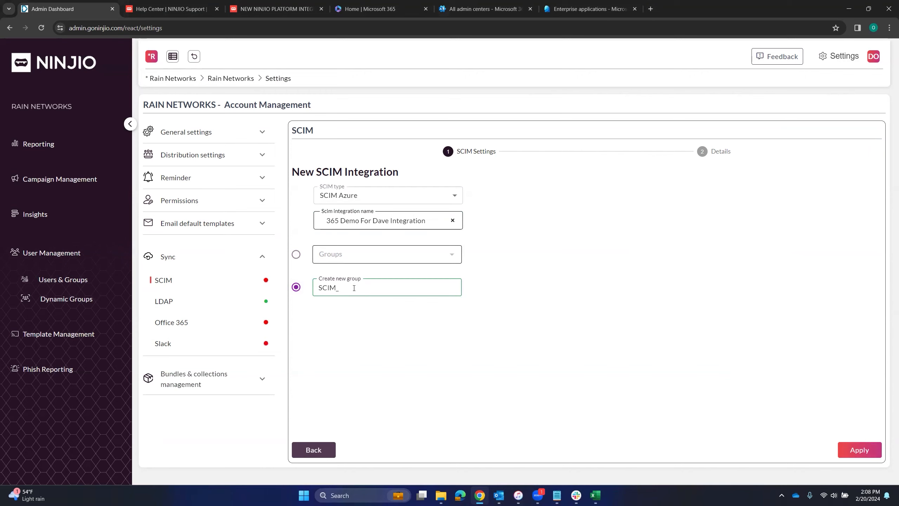
text(_Dave's Test)
Change the part of the group name after SCIM_ to "ABC Managed Computers Staff".
drag(394, 286, 341, 290)
text(ABCMan)
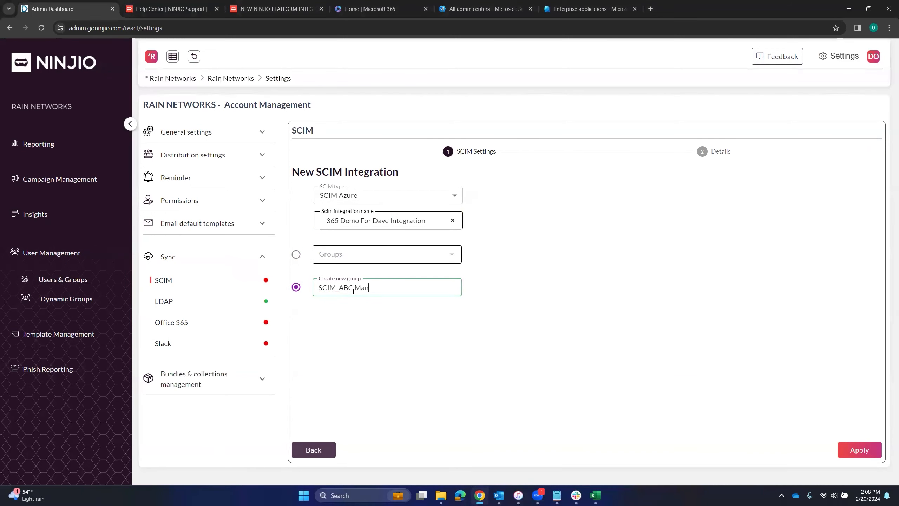
text(aged Compu)
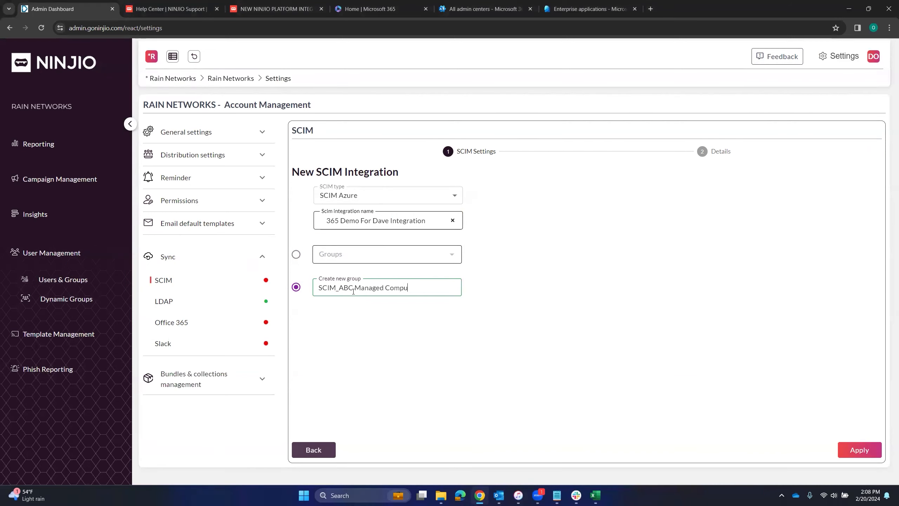
text(ters Staff)
Replace the company wording after the SCIM_ prefix with a personal group name and apply the SCIM settings.
key(BackSpace)
key(BackSpace)
key(BackSpace)
key(BackSpace)
key(BackSpace)
key(BackSpace)
key(BackSpace)
key(BackSpace)
key(BackSpace)
key(BackSpace)
key(BackSpace)
key(BackSpace)
key(BackSpace)
key(BackSpace)
key(BackSpace)
key(BackSpace)
key(BackSpace)
key(BackSpace)
key(BackSpace)
key(BackSpace)
text(Dave's Grou)
click(860, 450)
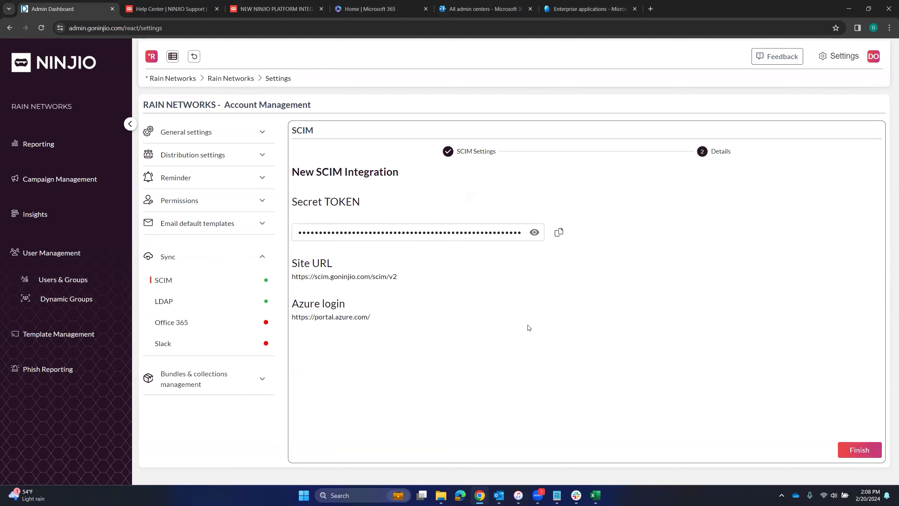
Reveal and copy the integration's secret token and paste it at the end of the notes in Notepad.
click(539, 235)
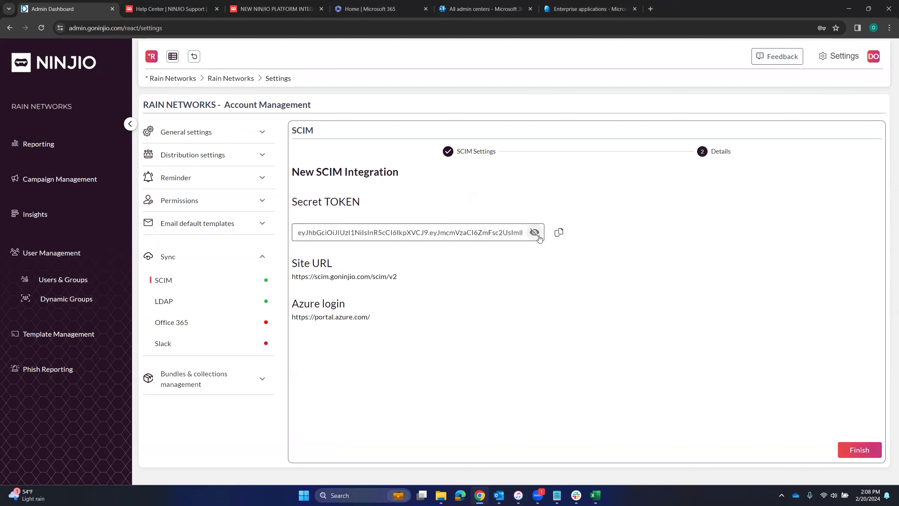
click(558, 233)
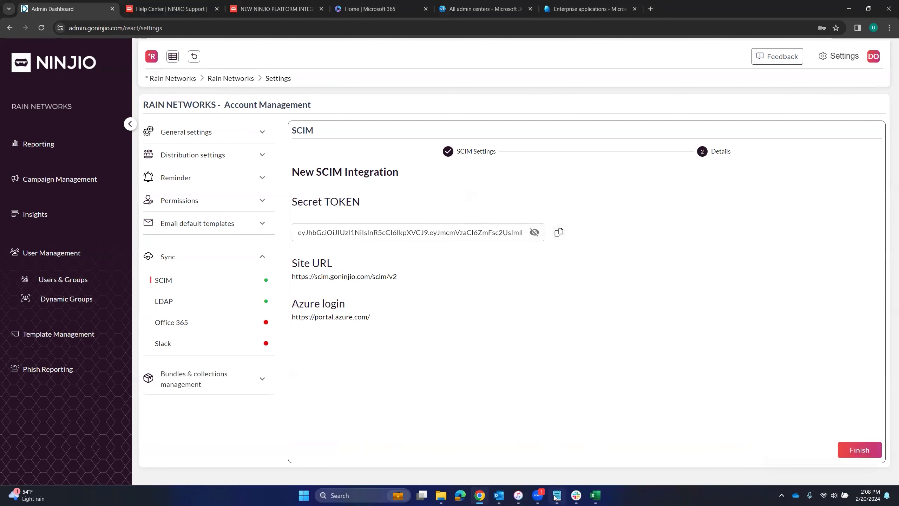
click(556, 495)
click(377, 429)
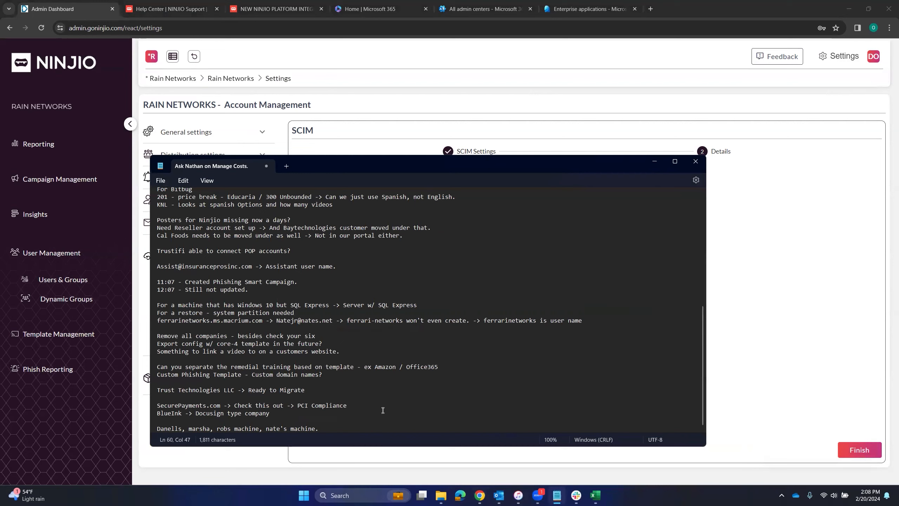
key(Return)
key(Return)
key(ctrl+v)
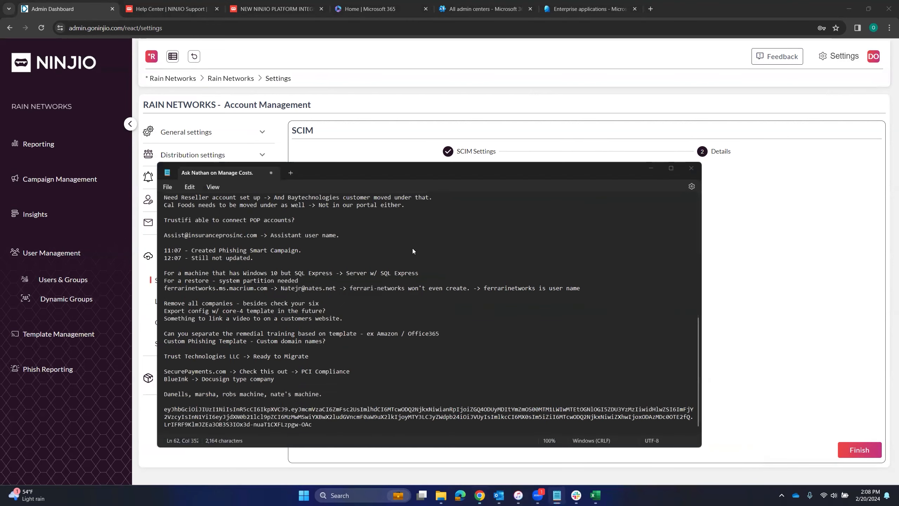
click(655, 161)
drag(412, 278, 291, 278)
right_click(310, 279)
click(324, 289)
click(556, 495)
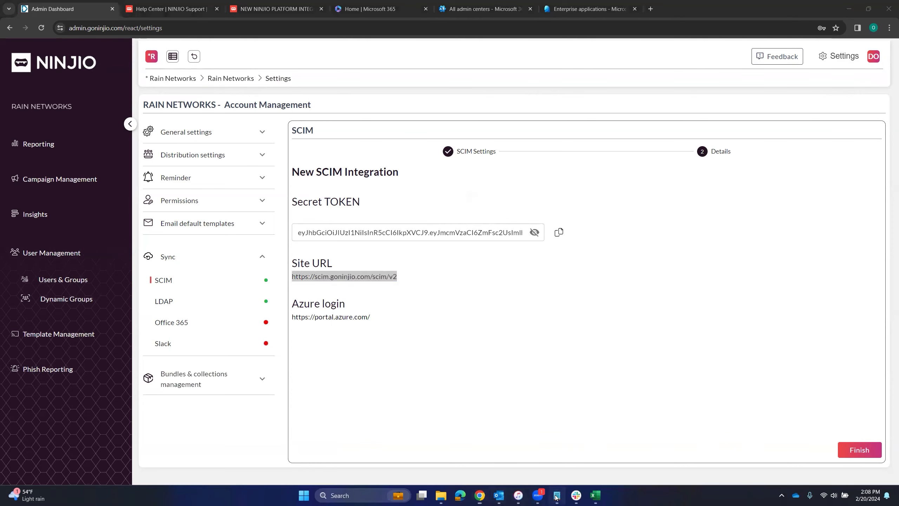
click(556, 495)
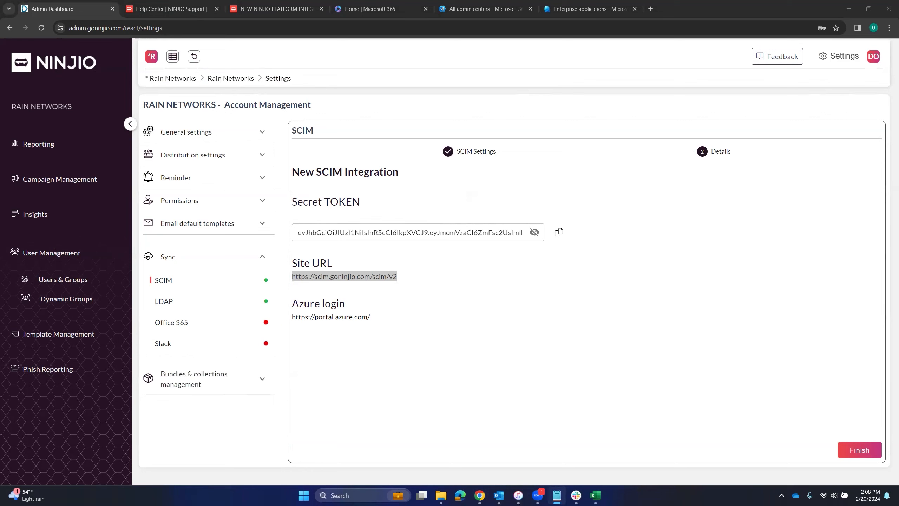
drag(378, 317, 292, 317)
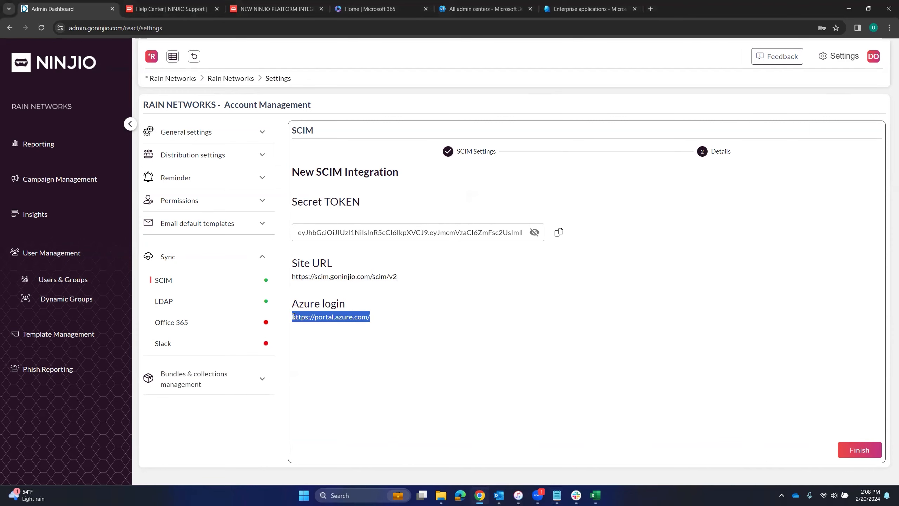
In the Microsoft Entra admin center, create a non-gallery enterprise application named "NINJIO SCIM Connector".
click(580, 7)
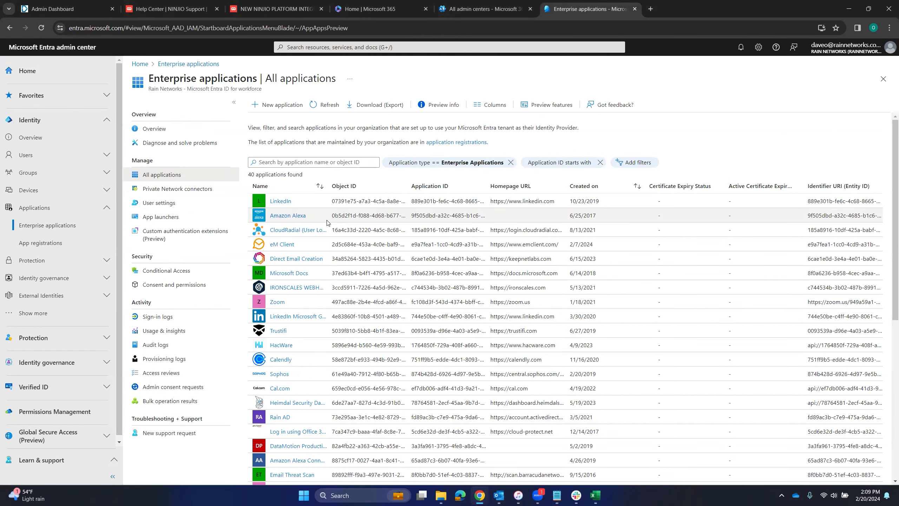
click(284, 104)
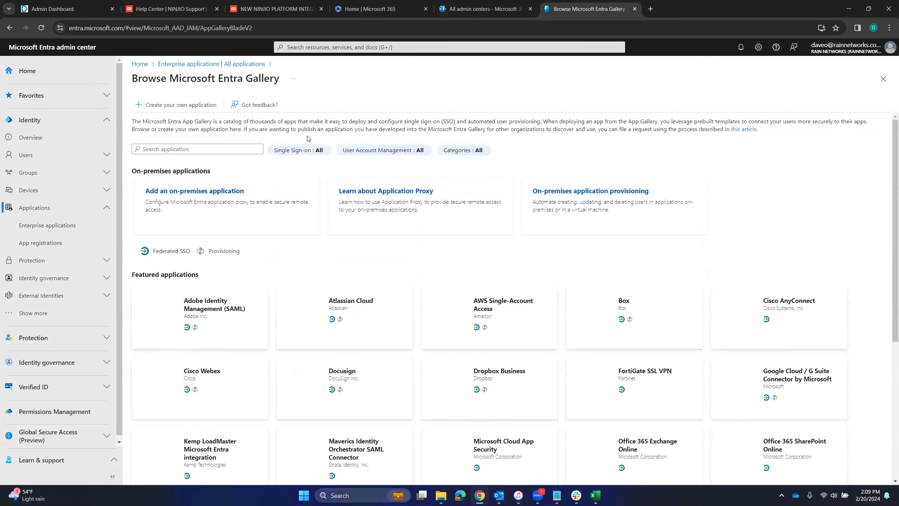
click(178, 106)
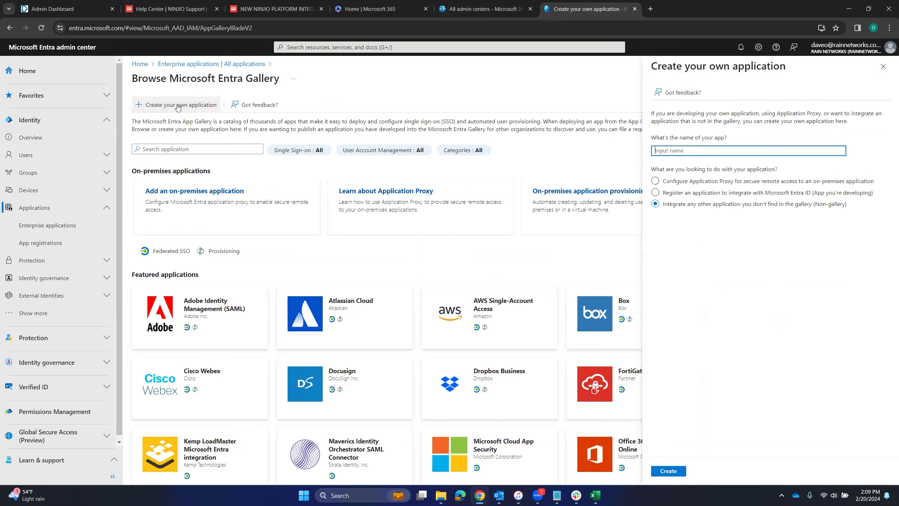
text(N)
text(INJIO Scim)
text(IM Connector)
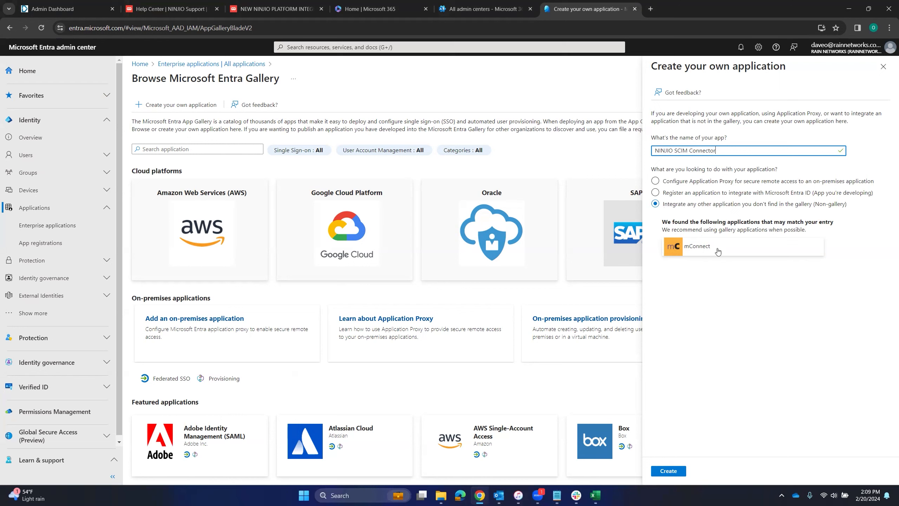
click(674, 473)
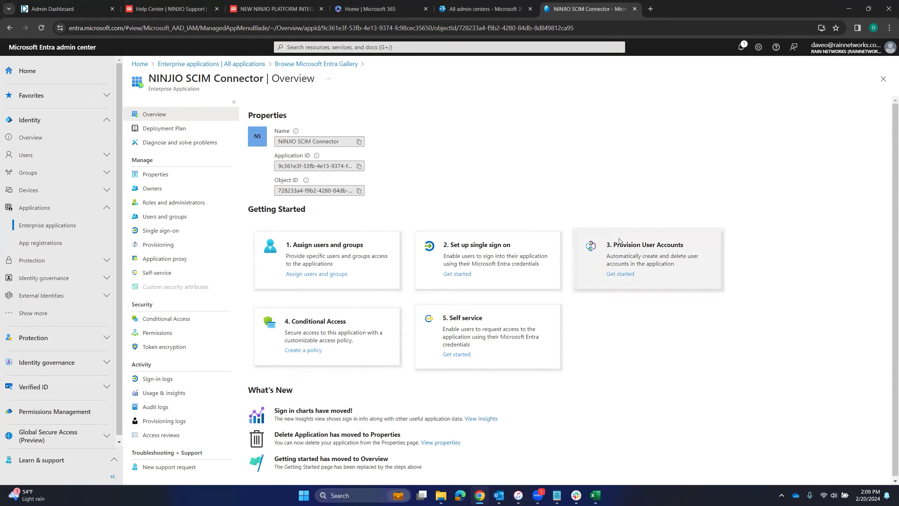
click(611, 275)
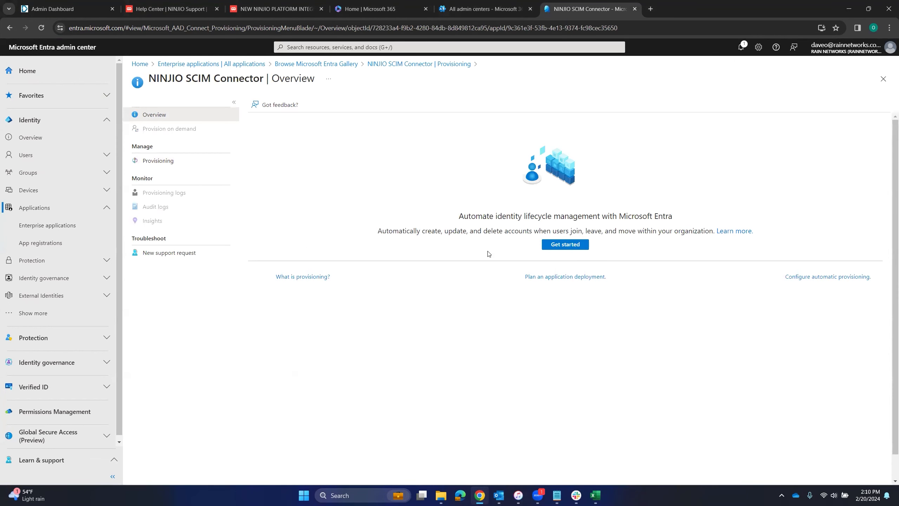
click(572, 248)
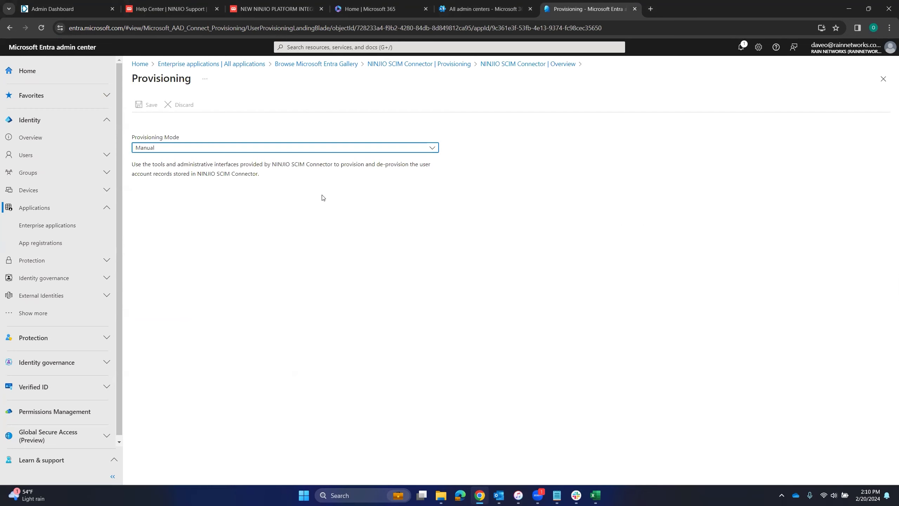
click(198, 148)
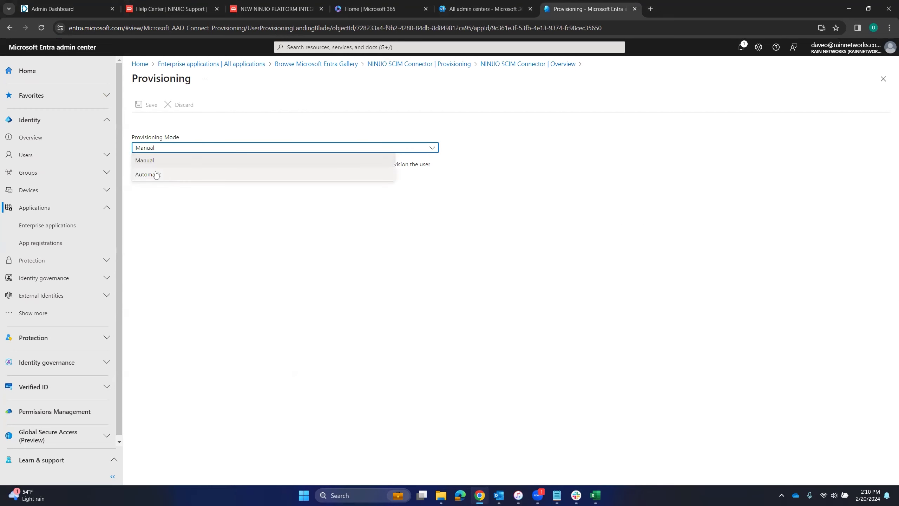
click(156, 173)
click(236, 261)
key(ctrl+v)
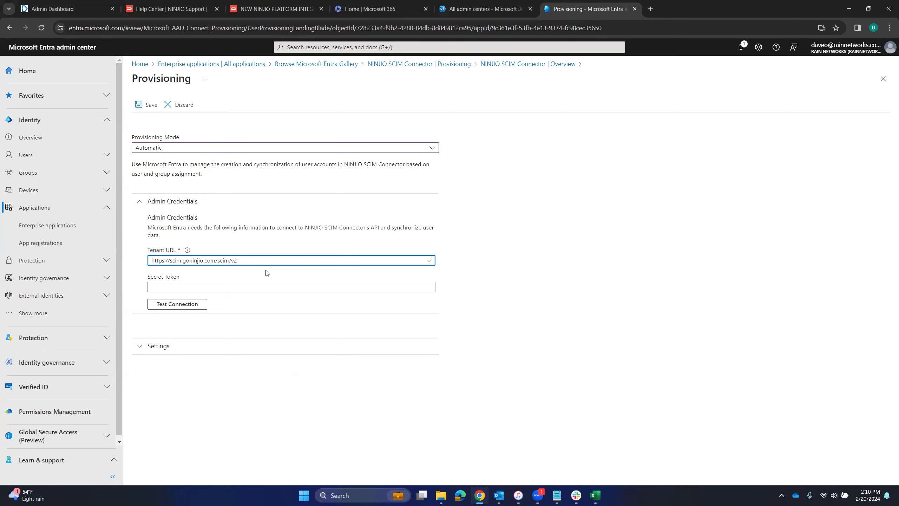
Paste the secret token from the notes into the admin credentials and test the connection.
key(alt+Tab)
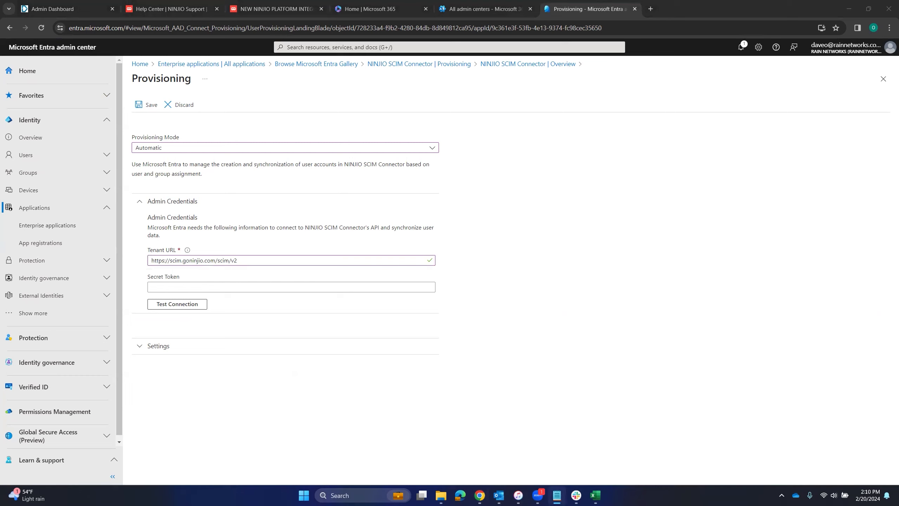
click(159, 287)
key(ctrl+v)
click(171, 305)
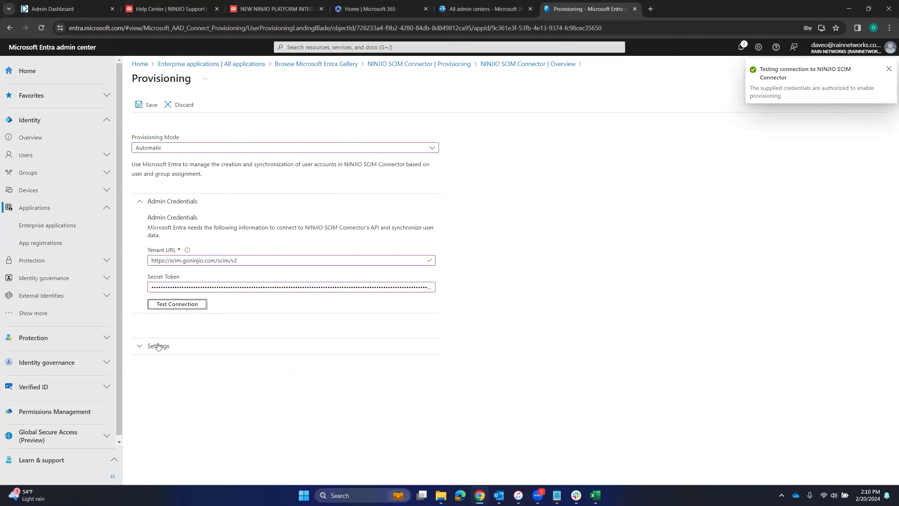
Save the connector's provisioning configuration.
click(144, 347)
click(145, 346)
click(138, 104)
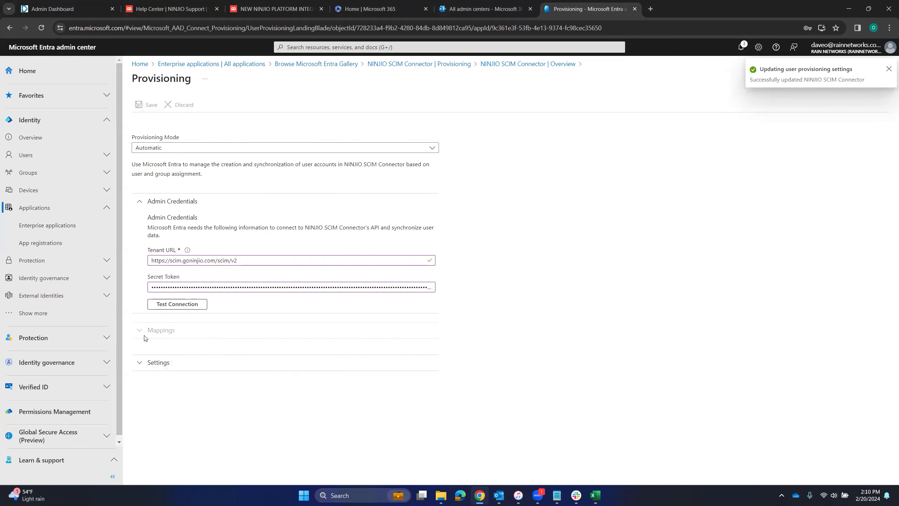
Disable and save the Provision Microsoft Entra ID Groups mapping, decline saving the browser password, and return to the connector's overview.
click(139, 331)
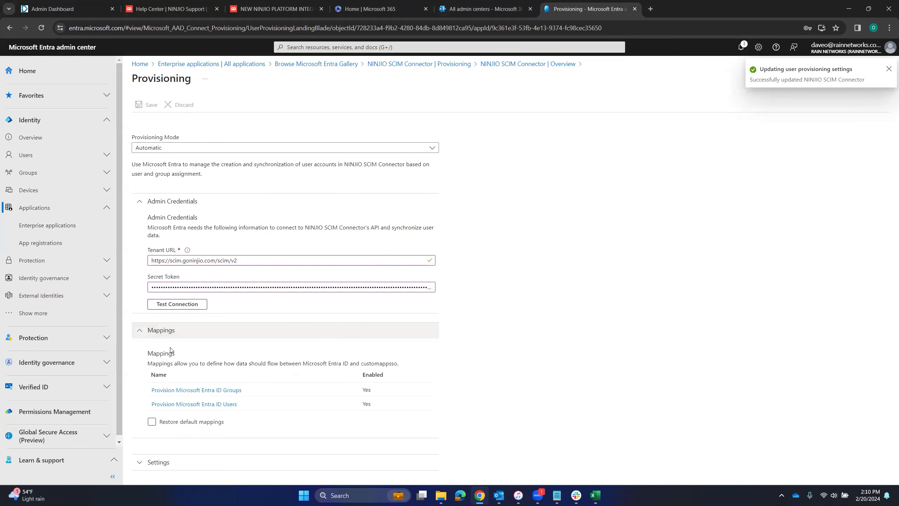
click(211, 389)
click(172, 158)
click(148, 104)
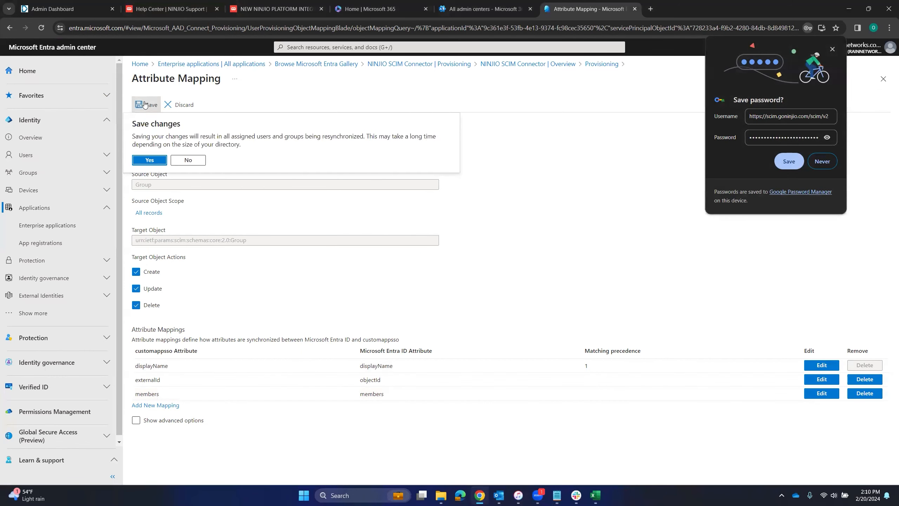
click(151, 160)
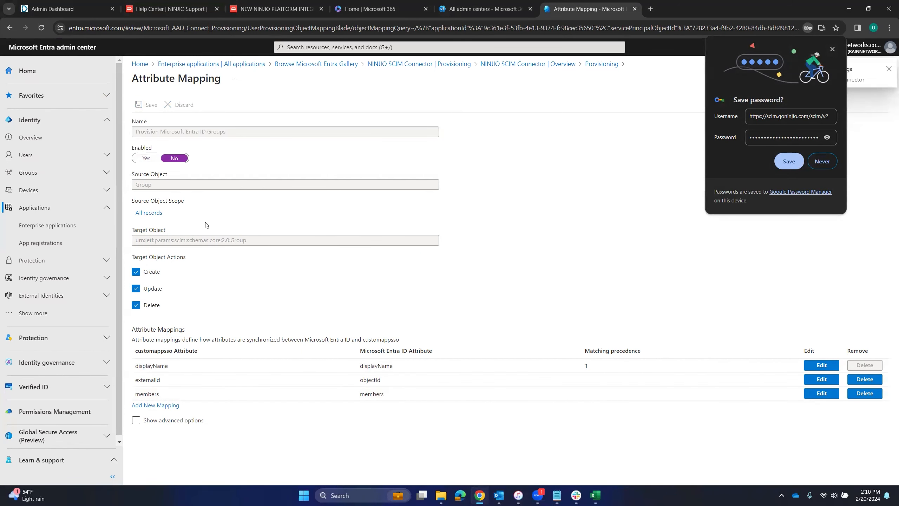
click(820, 162)
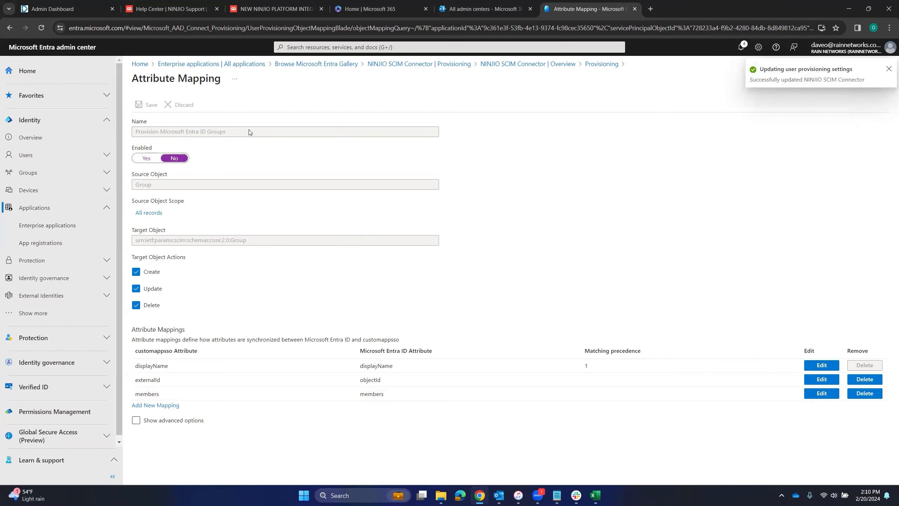
click(519, 64)
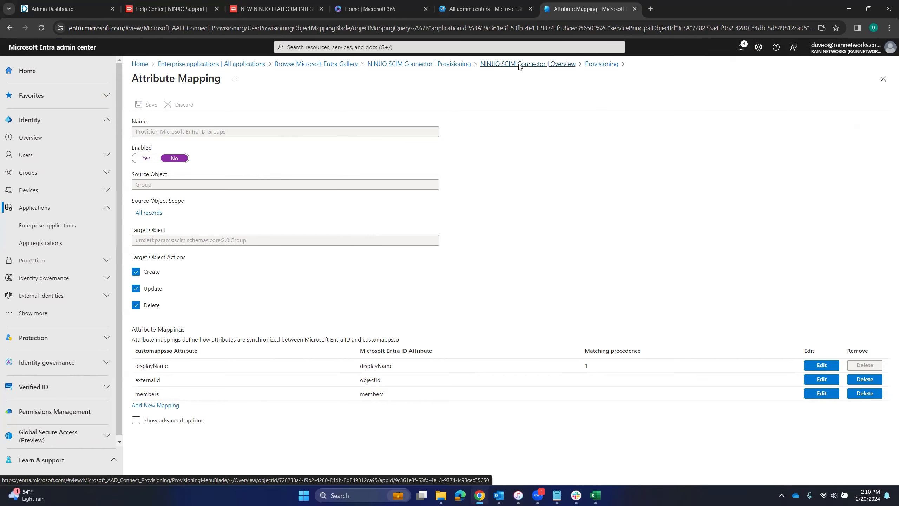
Find the administrator's own account by username and assign that user to the NINJIO SCIM Connector.
click(431, 66)
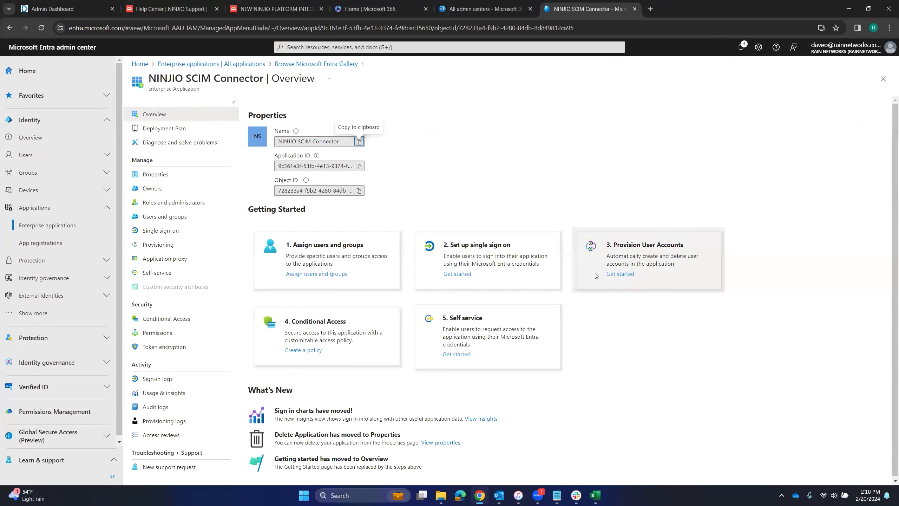
click(332, 276)
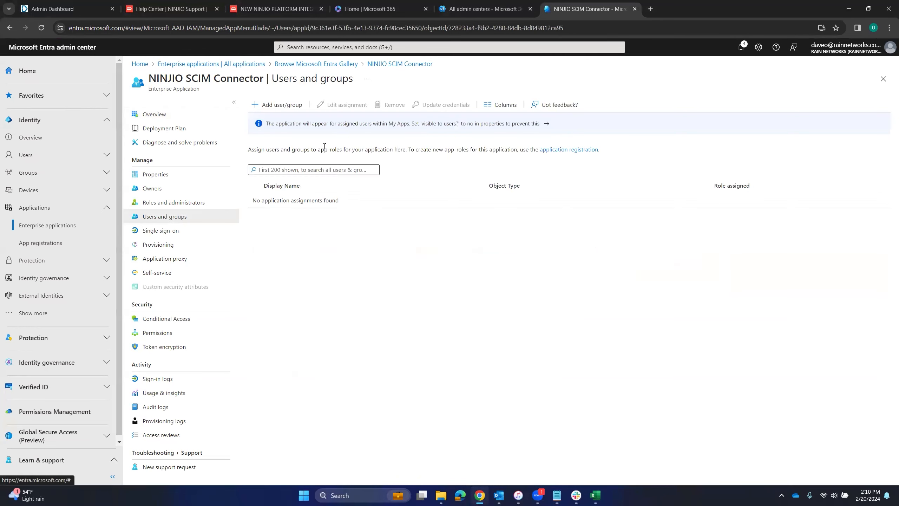
click(283, 106)
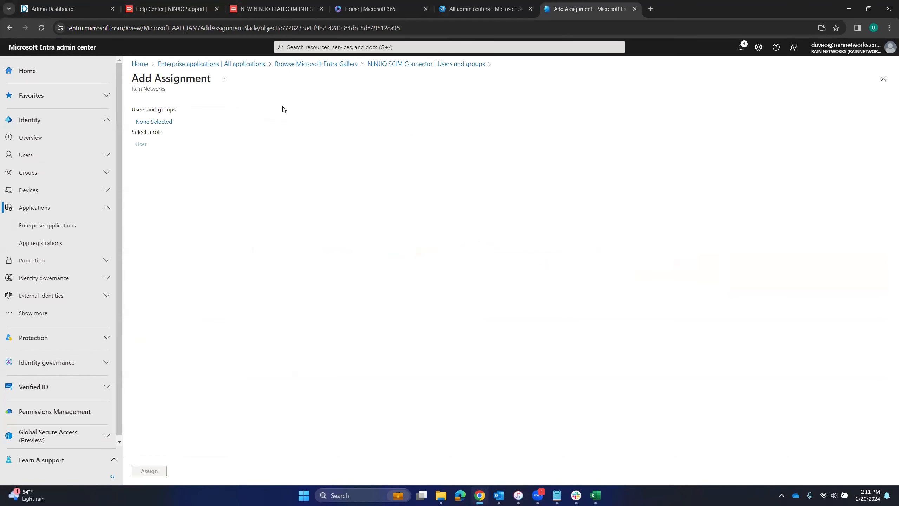
click(158, 123)
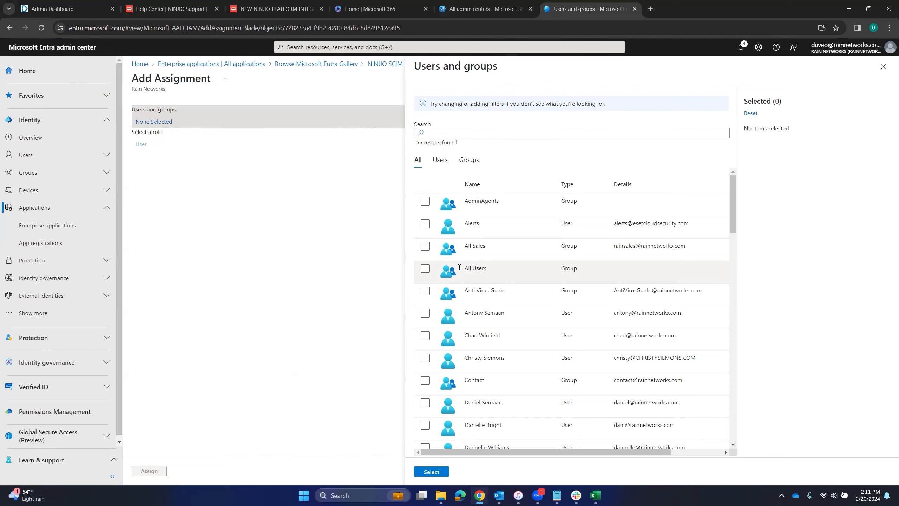
click(469, 130)
text(daveo)
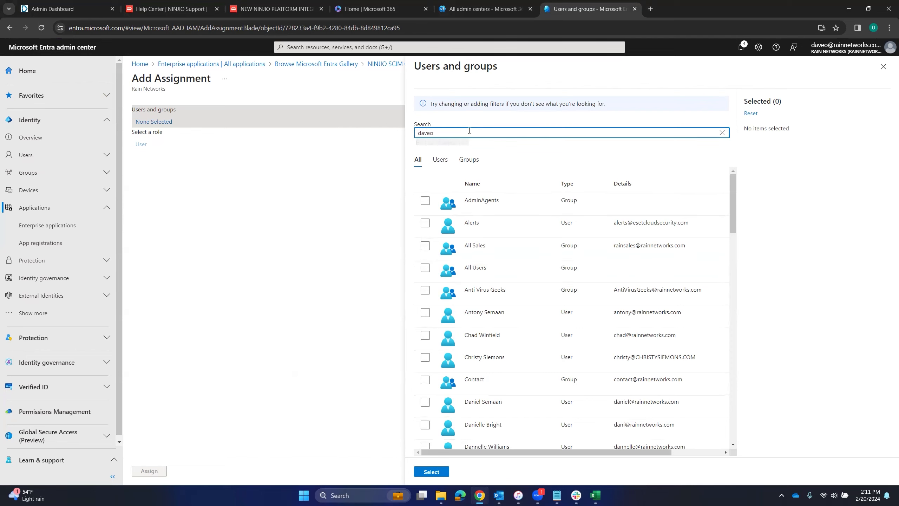
click(425, 201)
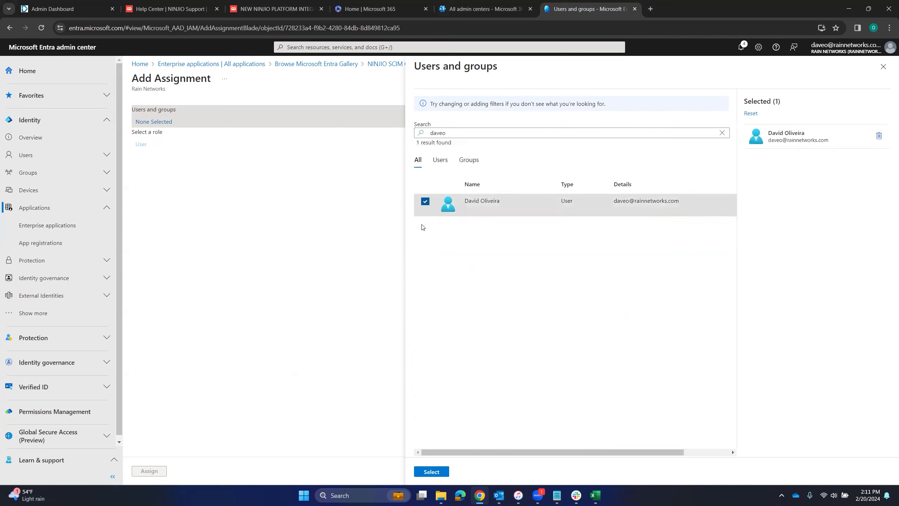
click(434, 474)
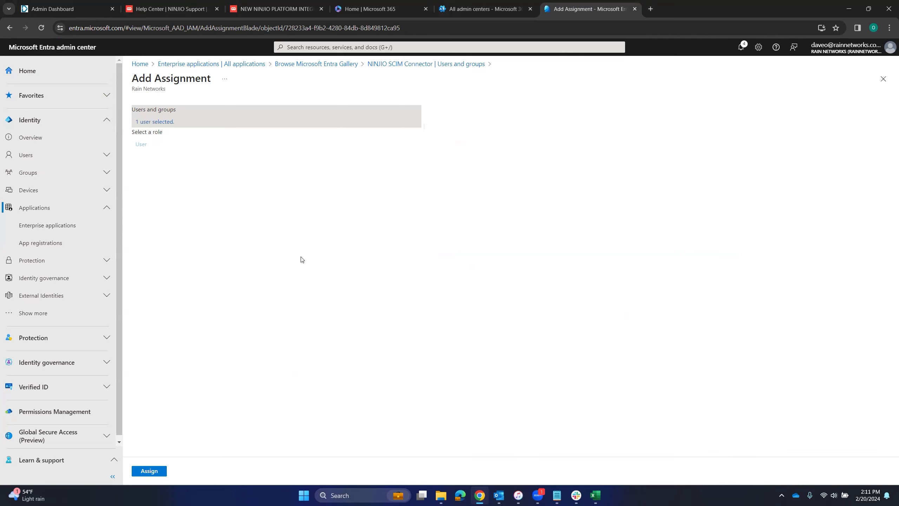
click(161, 471)
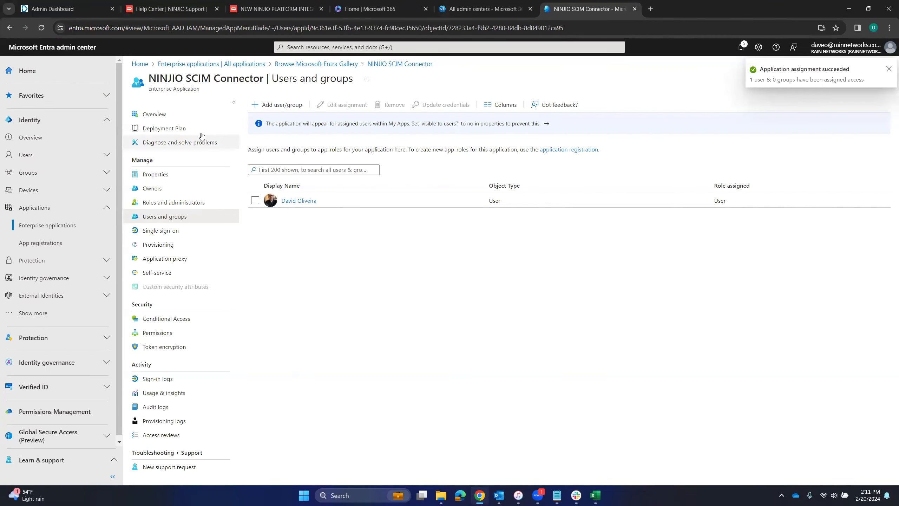
Turn the connector's provisioning status On and save the provisioning settings.
click(164, 245)
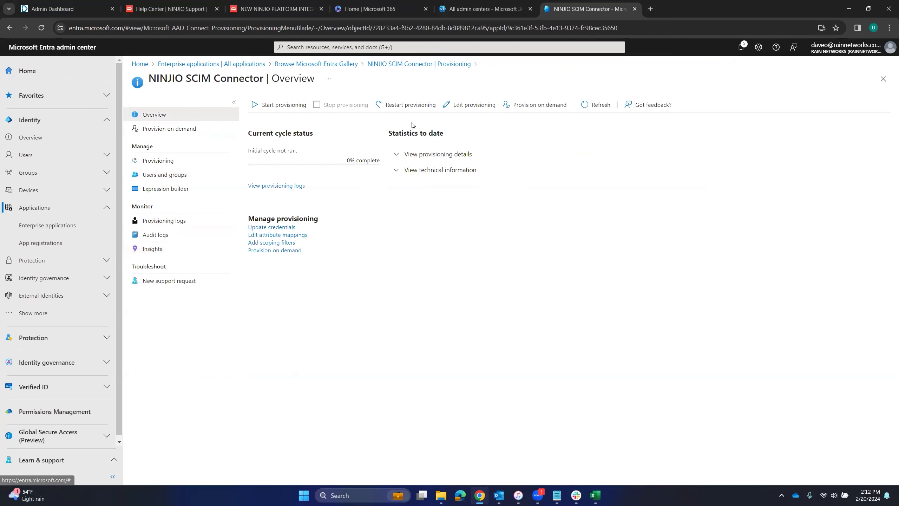
click(470, 106)
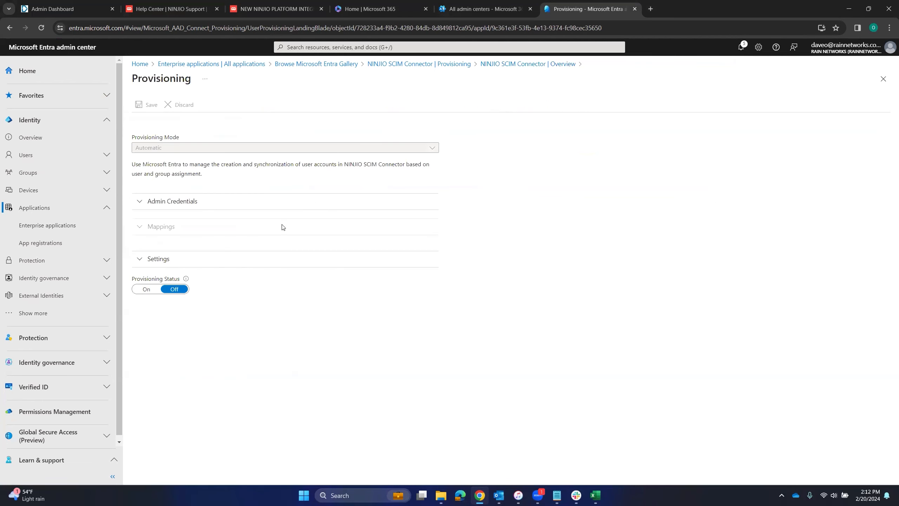
click(146, 289)
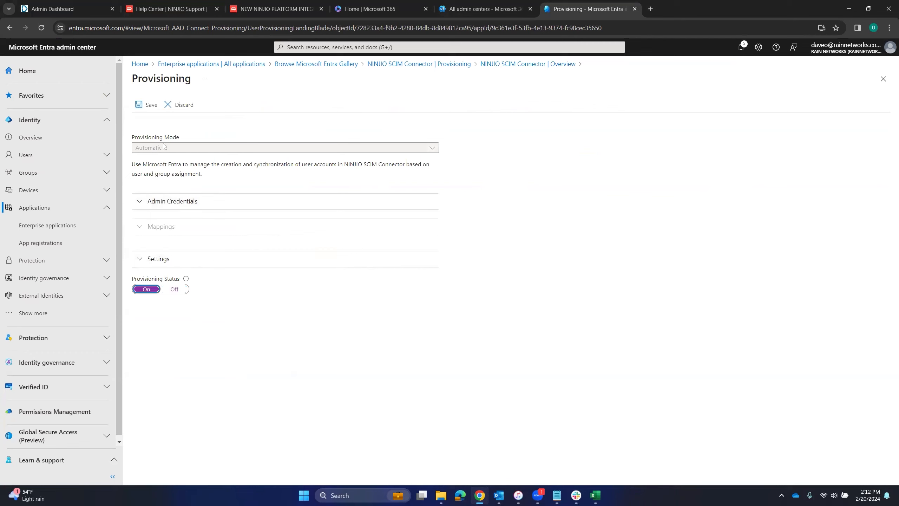
click(148, 104)
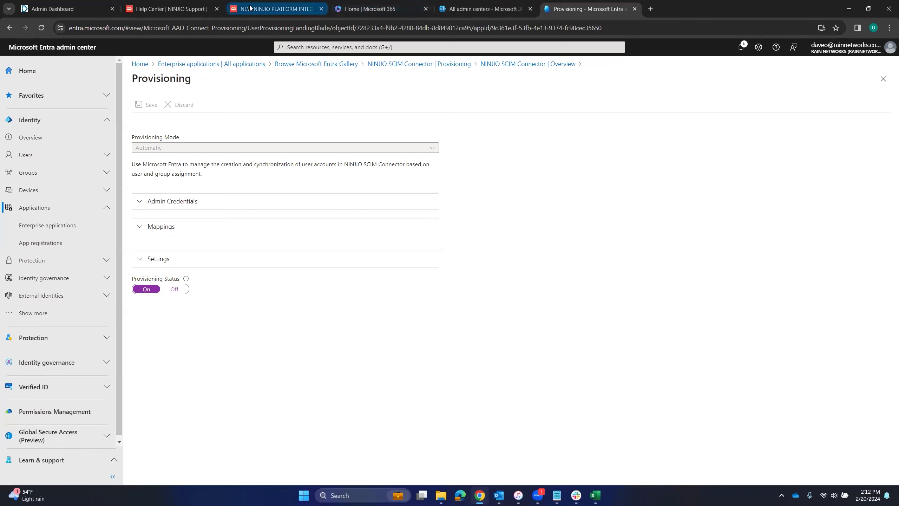
Switch to the NINJIO admin dashboard and view the user list of the group with the SCIM_ prefix.
click(71, 9)
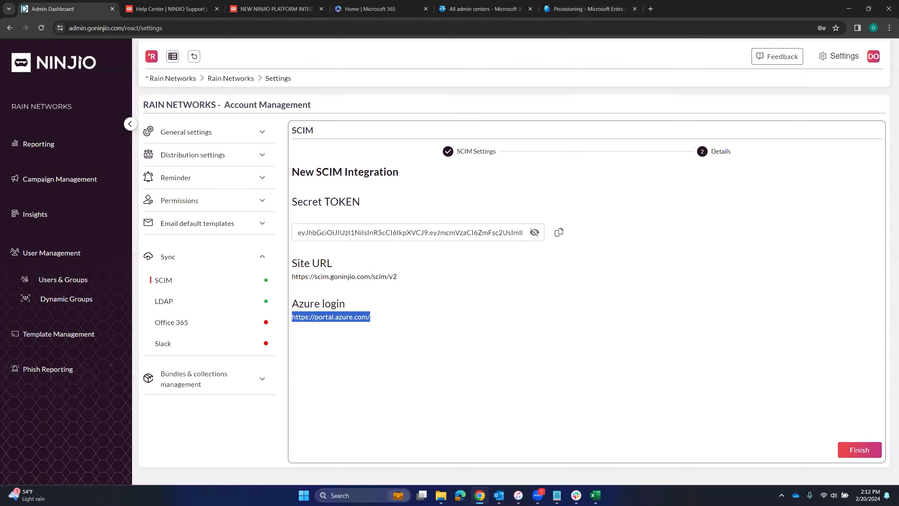
click(75, 280)
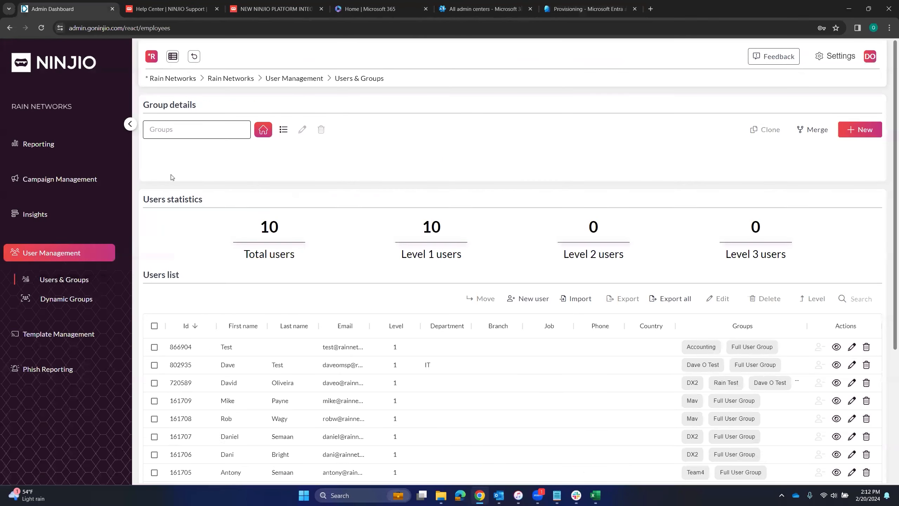
click(209, 134)
scroll(217, 166, down, 3)
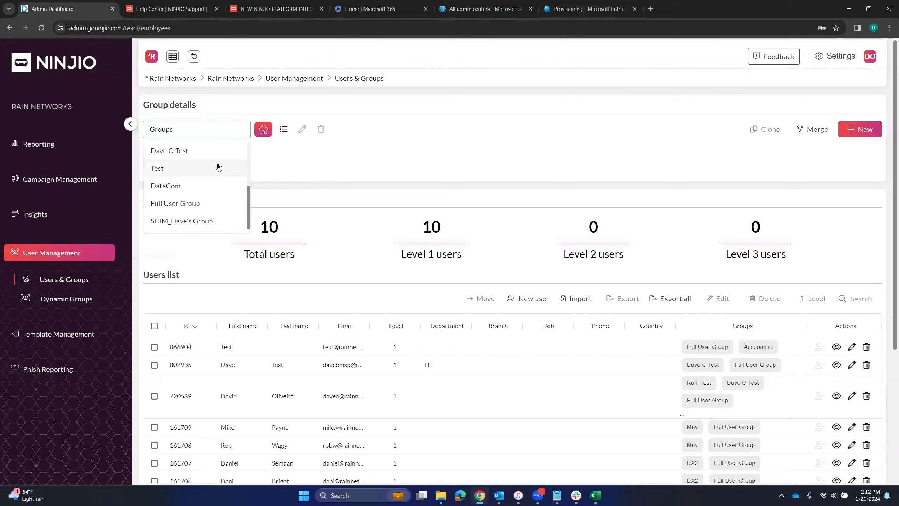
click(192, 221)
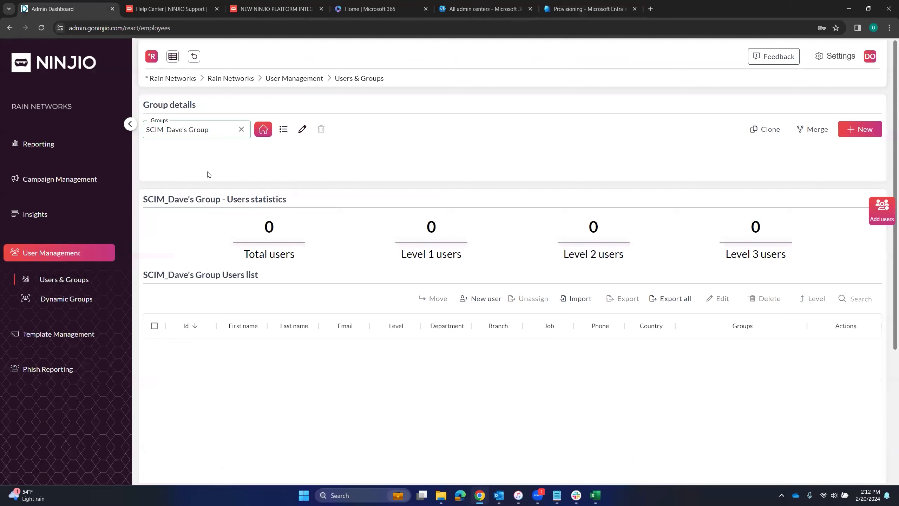